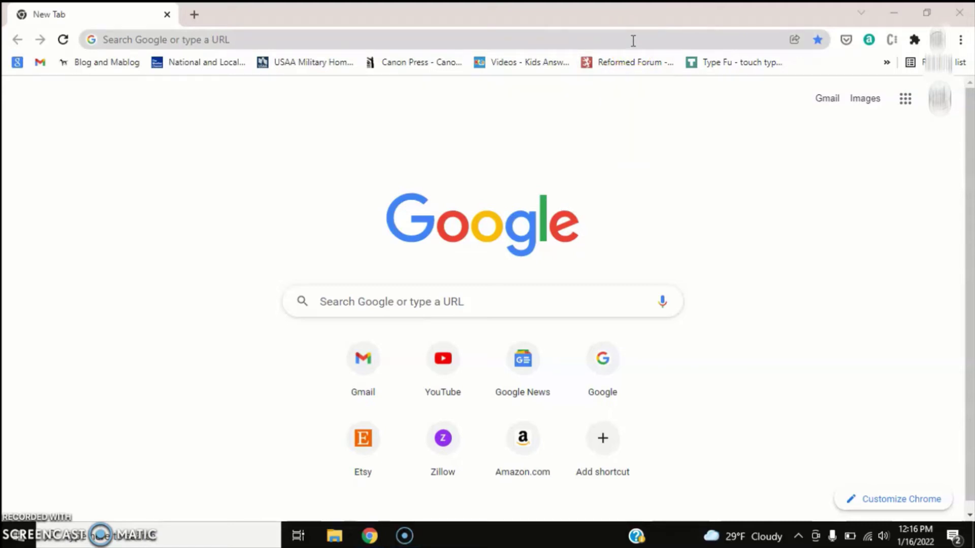
Open the BrickLink Studio download page at stud.io.
left_click(633, 40)
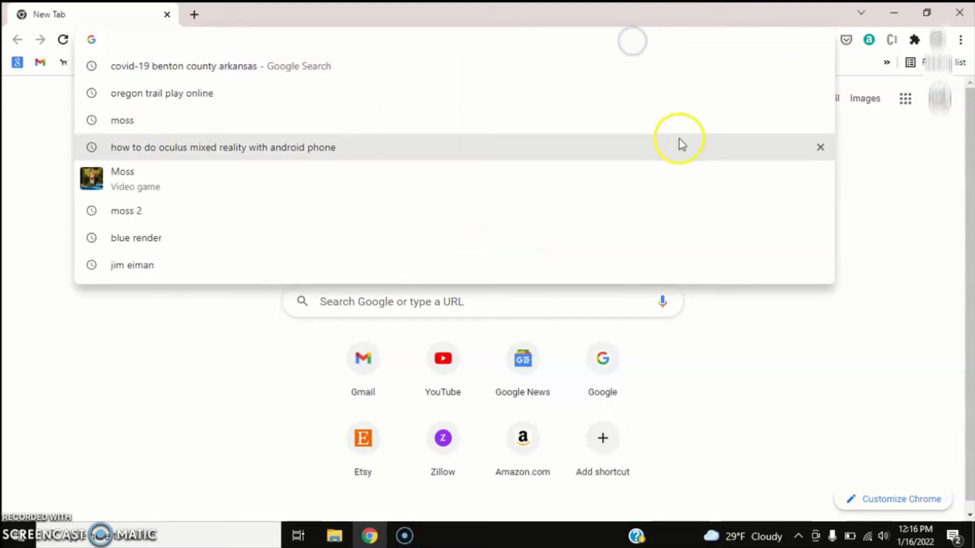
type("st")
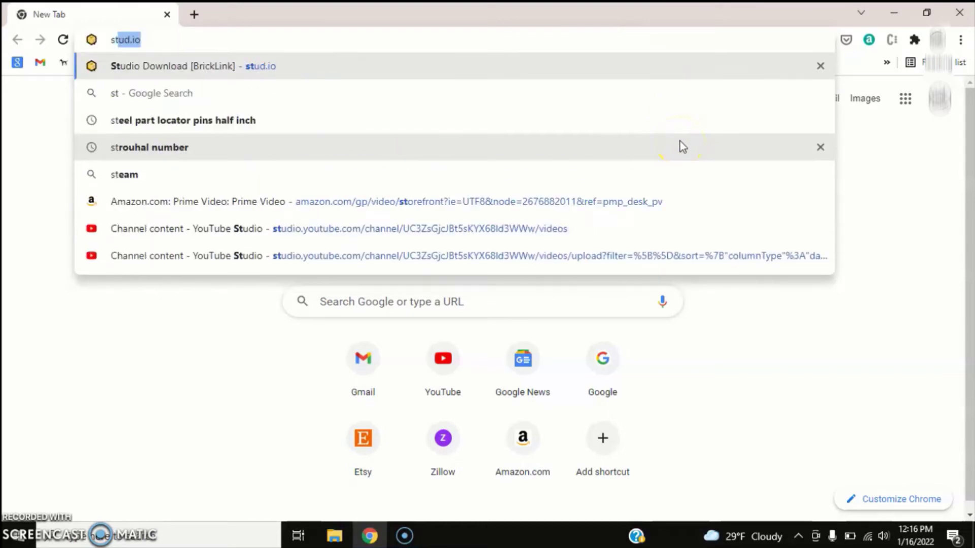
type("ud")
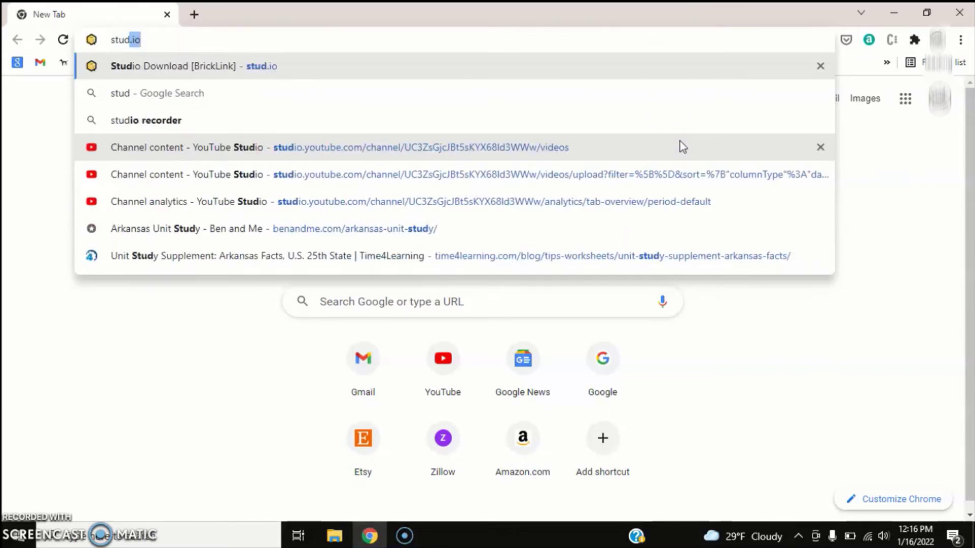
type(".io")
key("Return")
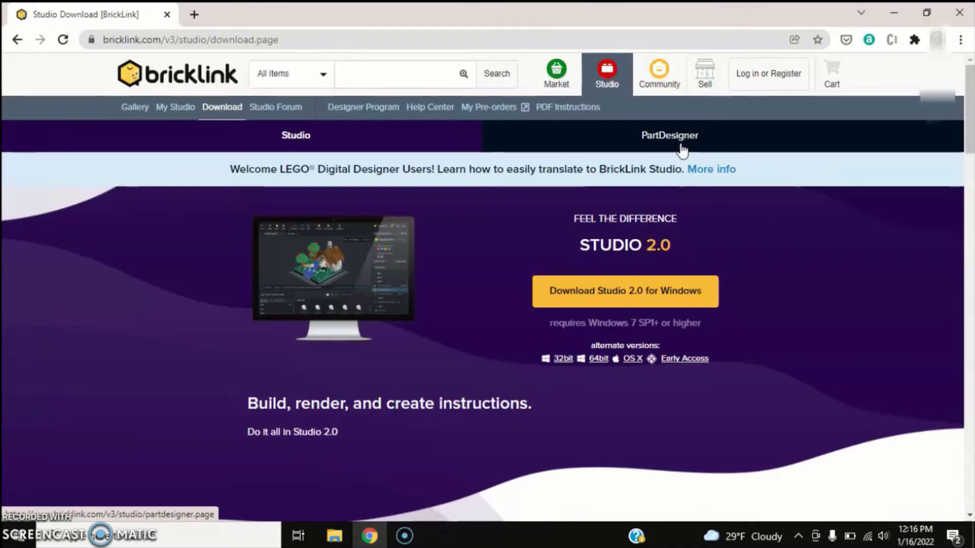
Look through the Studio 2.0 download page, including its feature descriptions and alternate versions.
scroll(377, 266, "down", 8)
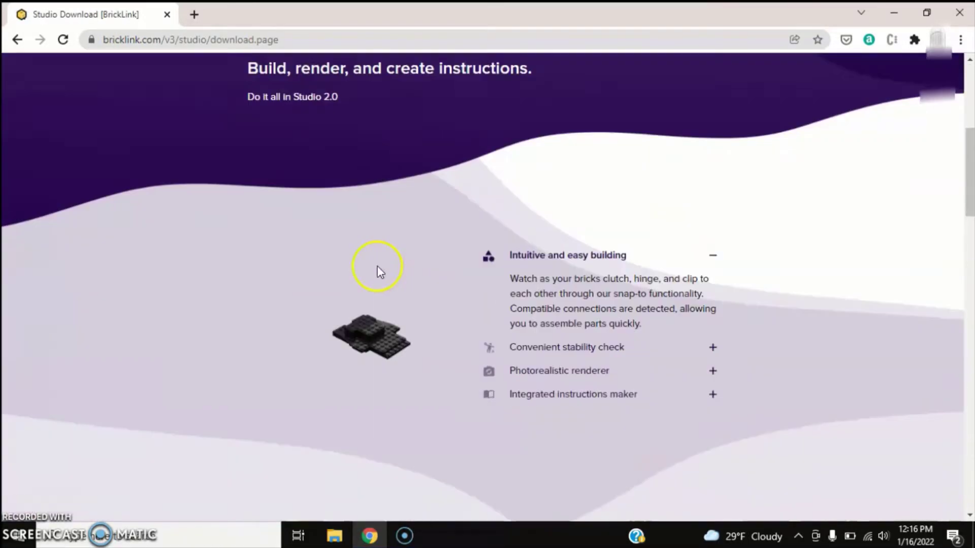
scroll(377, 266, "down", 5)
scroll(377, 266, "up", 5)
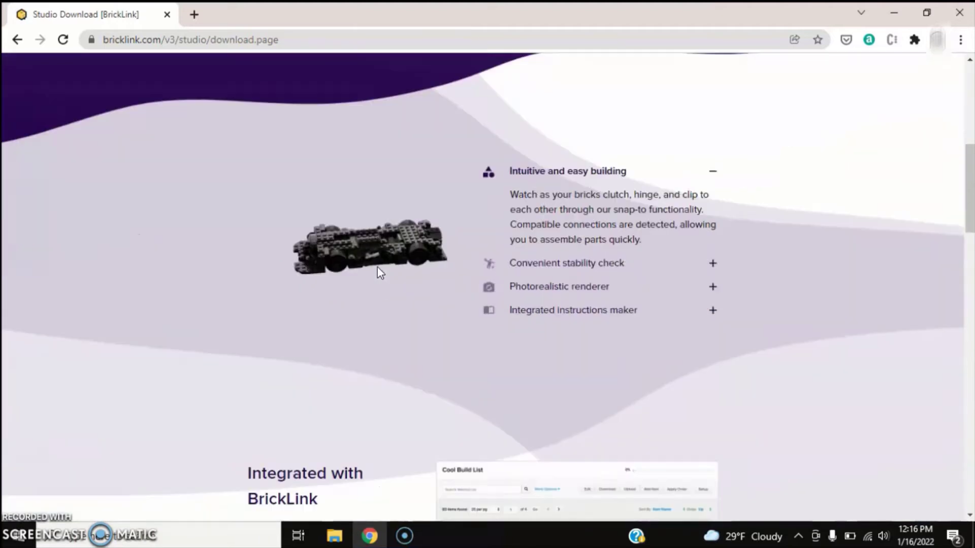
scroll(377, 267, "down", 15)
scroll(382, 271, "down", 2)
scroll(382, 269, "up", 20)
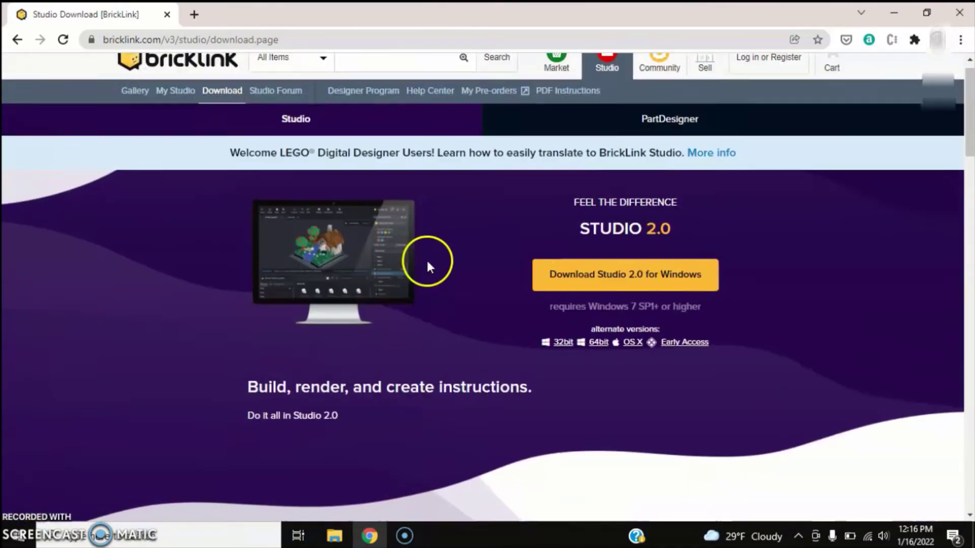
scroll(561, 279, "down", 3)
scroll(571, 235, "up", 1)
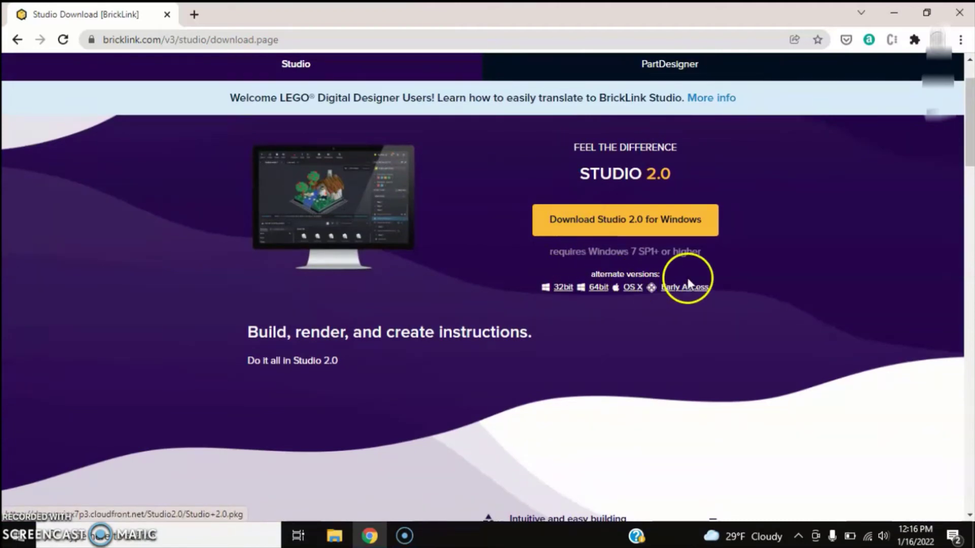
Download Studio 2.0 for Windows and launch the downloaded installer.
left_click(591, 229)
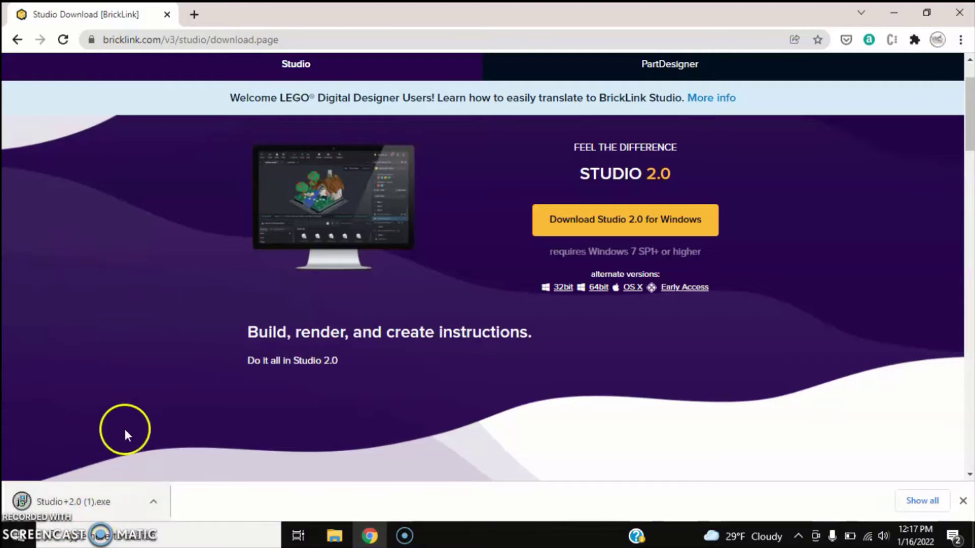
left_click(111, 495)
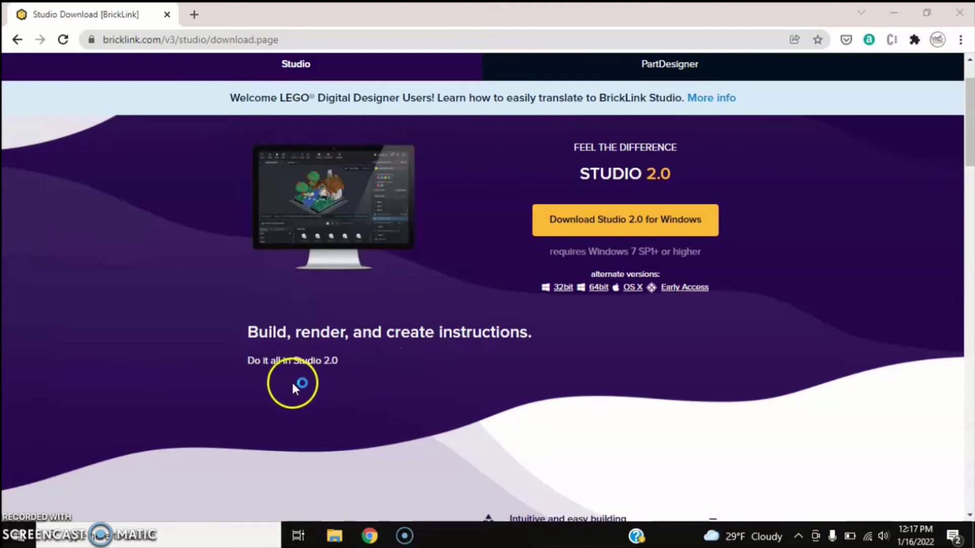
Install Studio 2.0 in C:\Program Files\Studio 2.0 without creating a desktop shortcut.
left_click(344, 339)
left_click(569, 382)
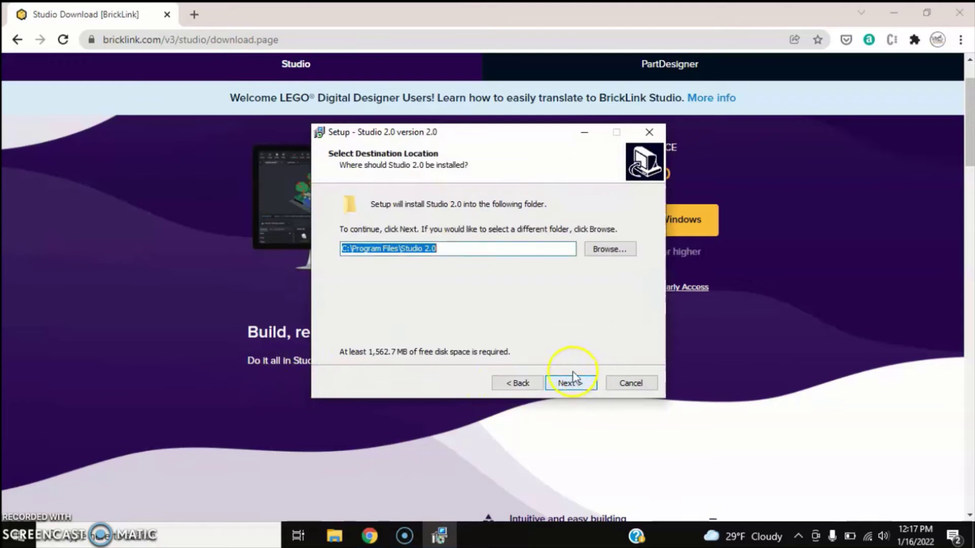
left_click(570, 383)
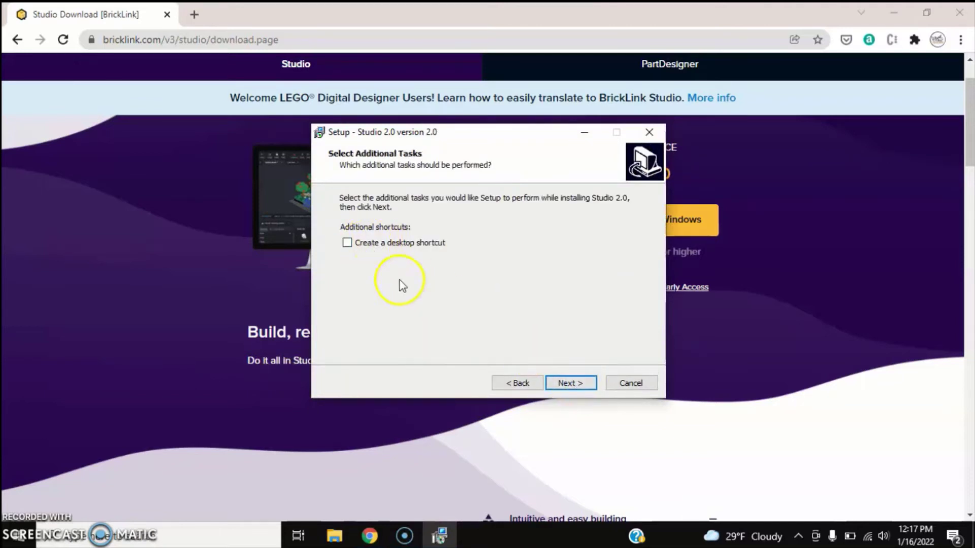
left_click(594, 387)
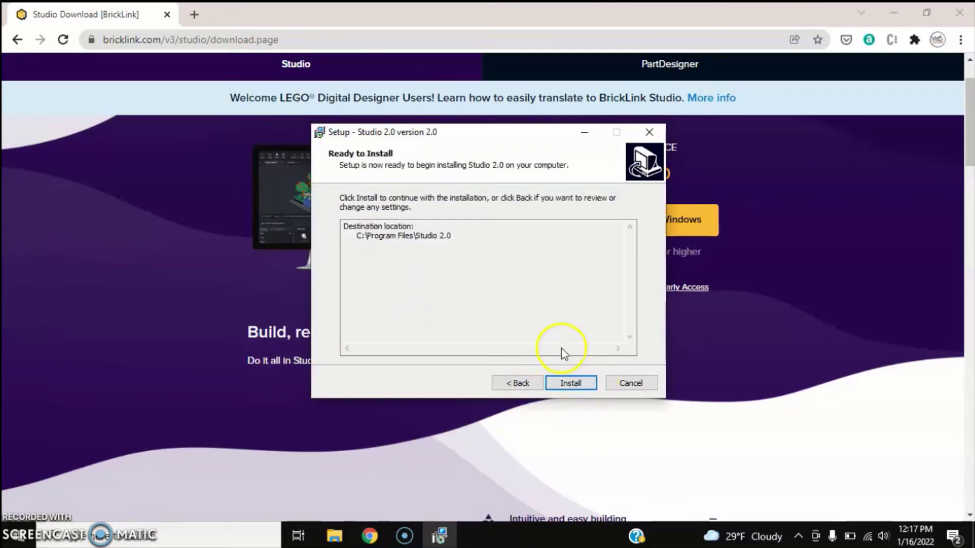
left_click(566, 383)
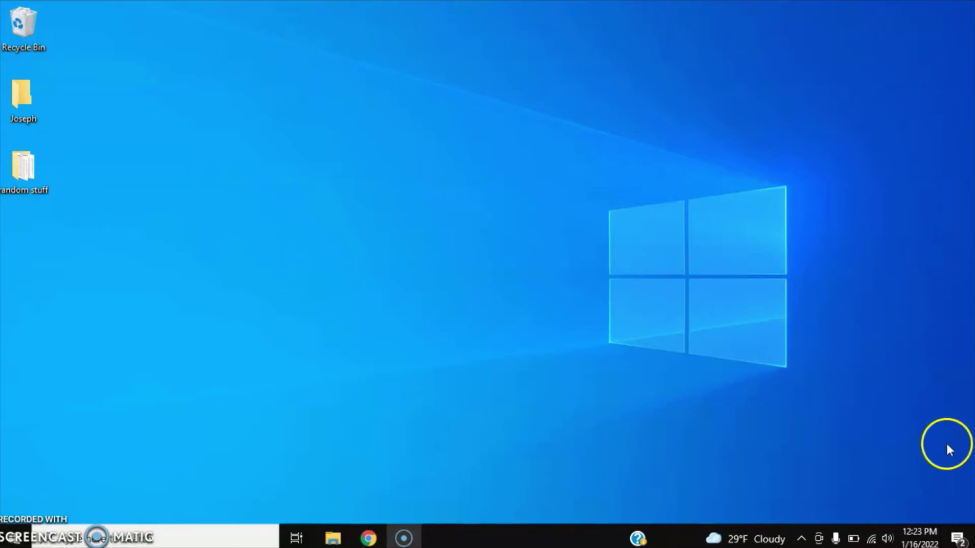
Find the installed Studio 2.0 app on the computer and launch it.
left_click(51, 537)
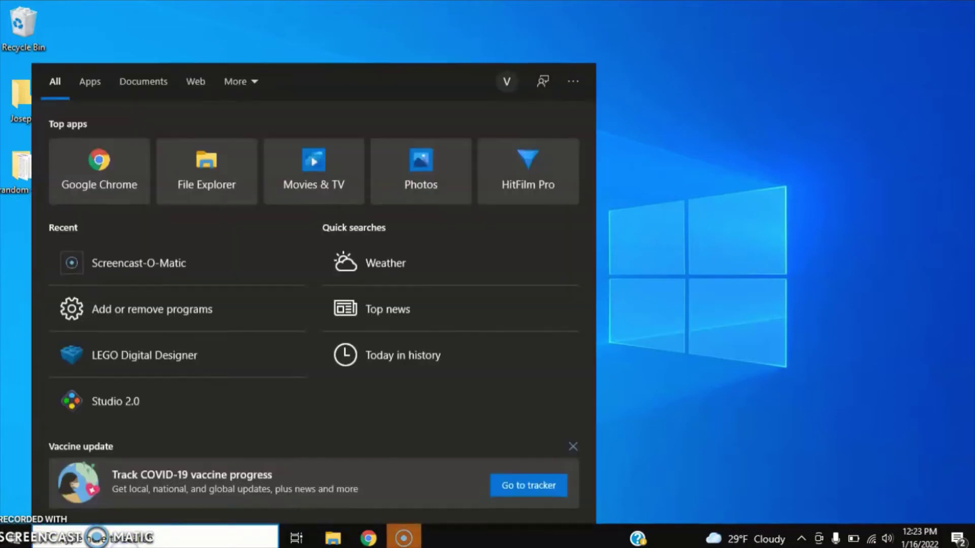
type("stu")
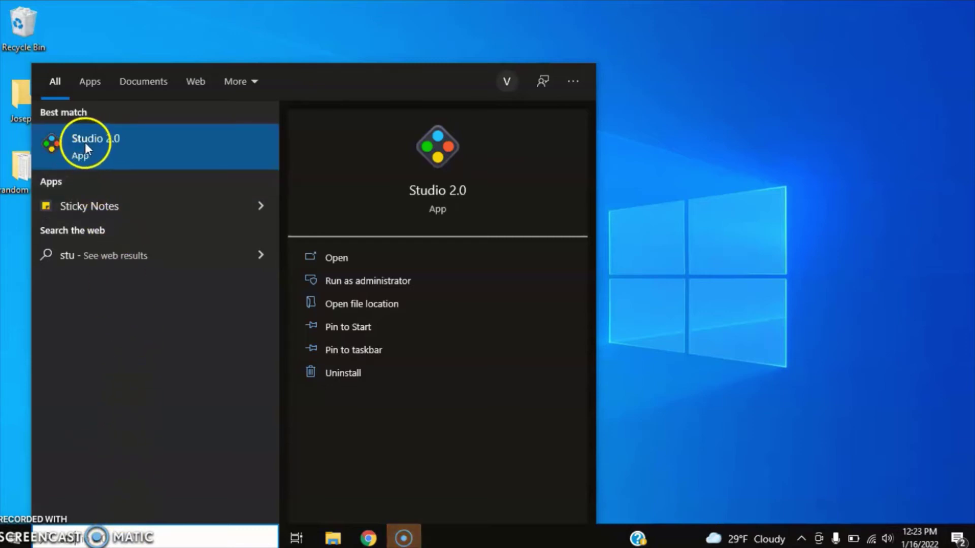
left_click(115, 145)
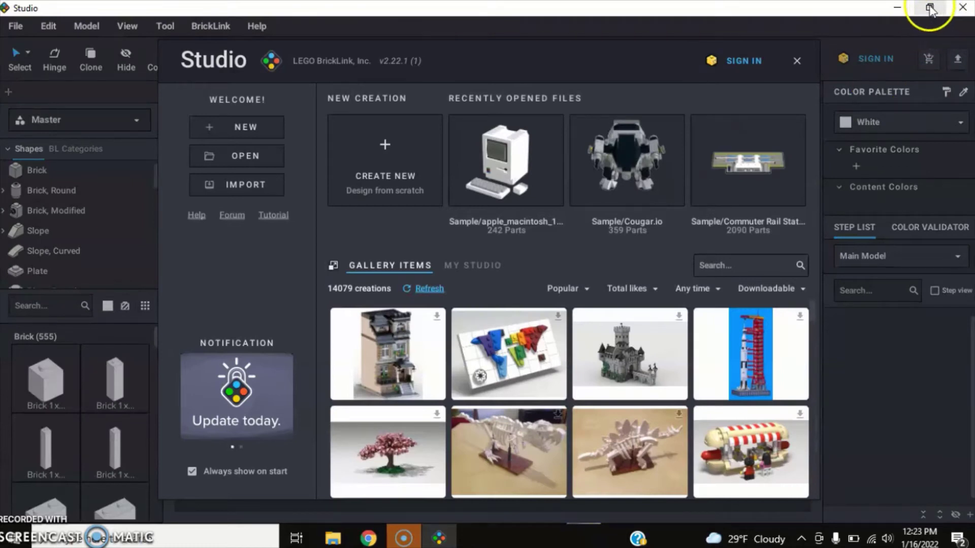
Look over the Studio welcome window, including its start option and the gallery creations.
left_click_drag(426, 54, 406, 45)
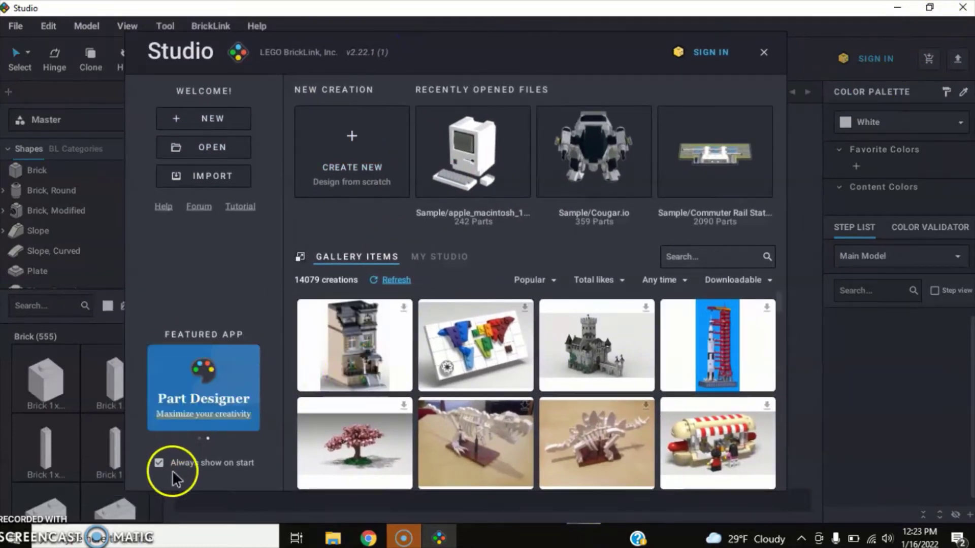
left_click(159, 462)
mouse_move(489, 152)
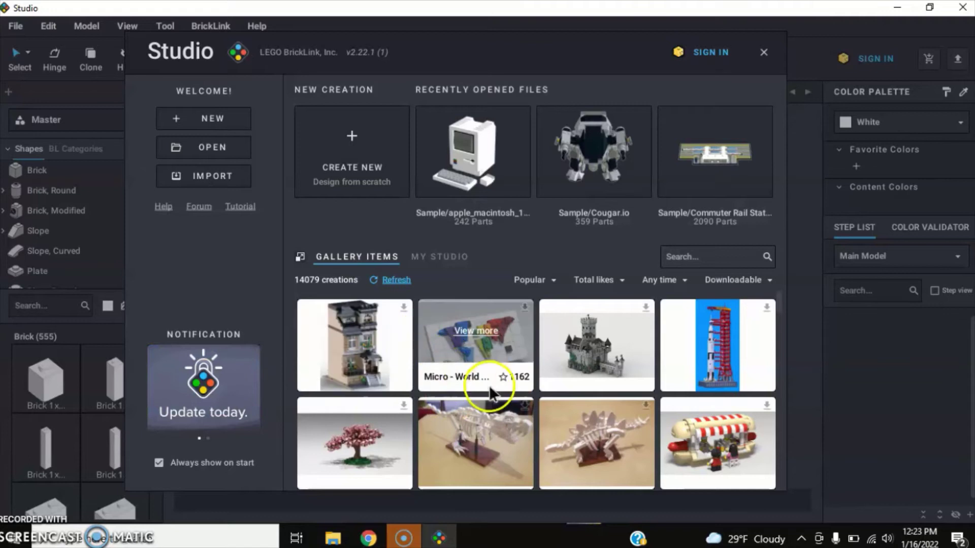
scroll(488, 387, "down", 1)
scroll(485, 385, "down", 2)
scroll(483, 388, "up", 3)
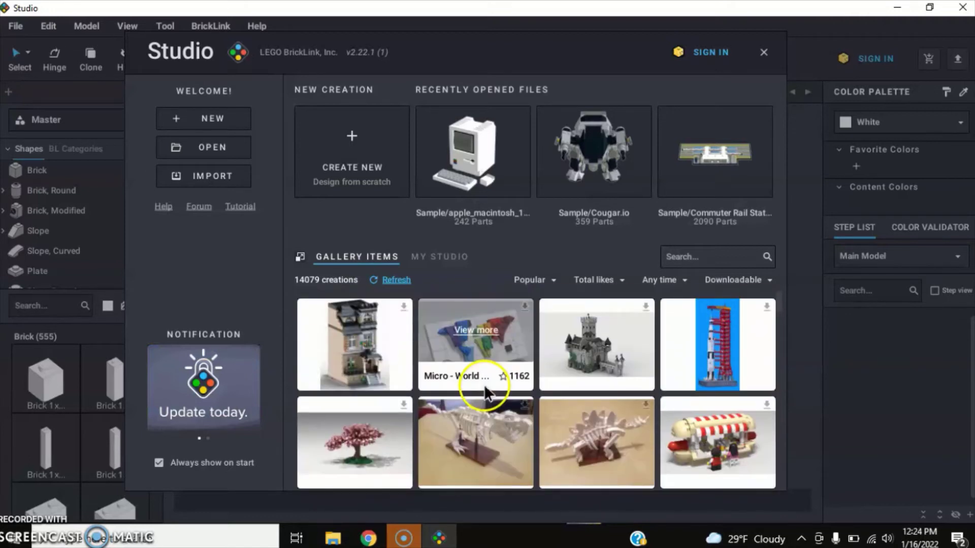
Open the recent sample apple_macintosh_1984.io and inspect a 1 x 8 brick beside the computer's screen.
mouse_move(540, 163)
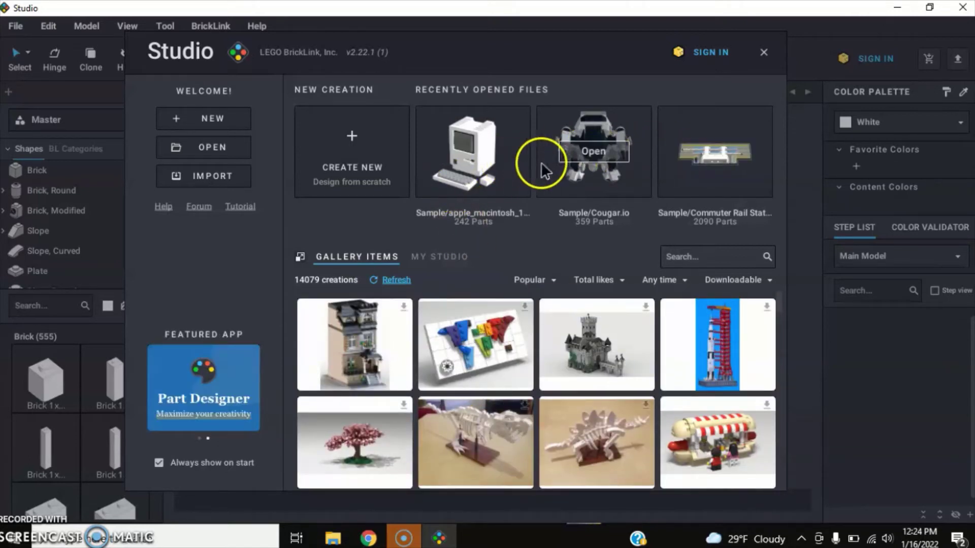
left_click(485, 152)
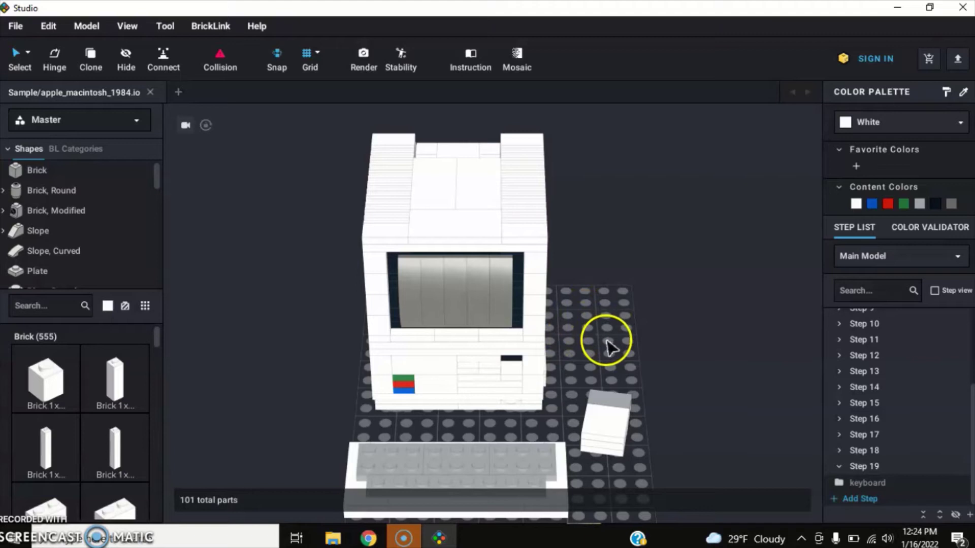
right_click_drag(614, 342, 594, 325)
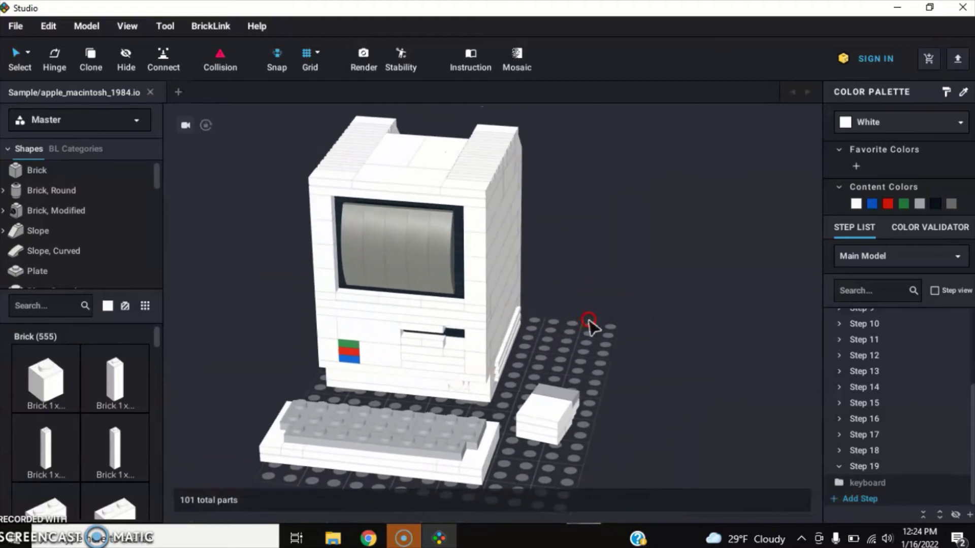
left_click(474, 247)
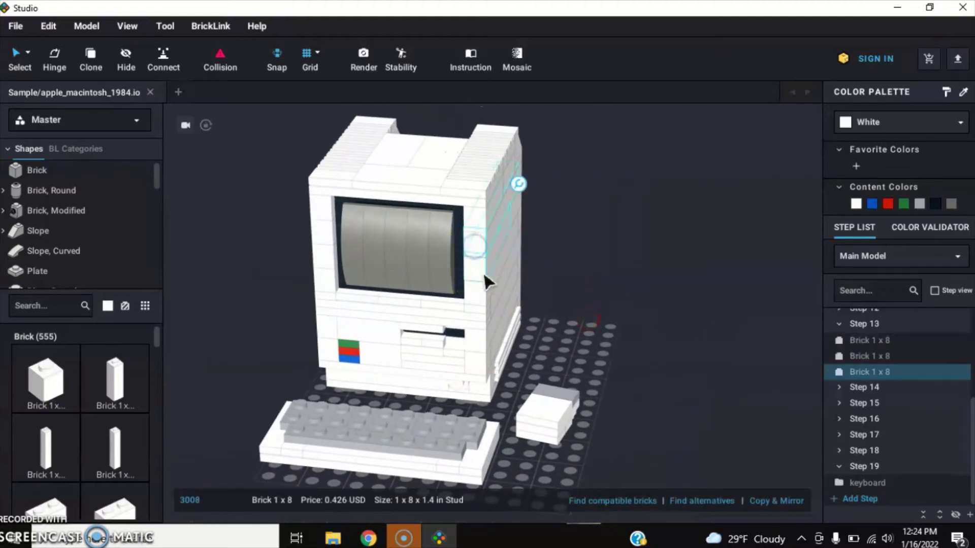
left_click(587, 315)
right_click_drag(533, 330, 515, 351)
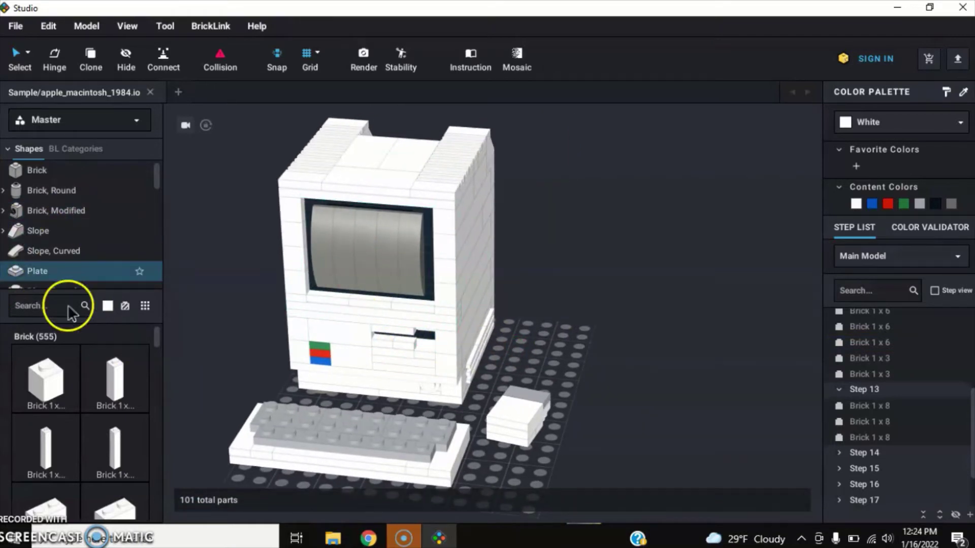
Place three white Brick 1 x 1 x 3 parts on the grid beside the computer mouse.
left_click_drag(111, 370, 644, 378)
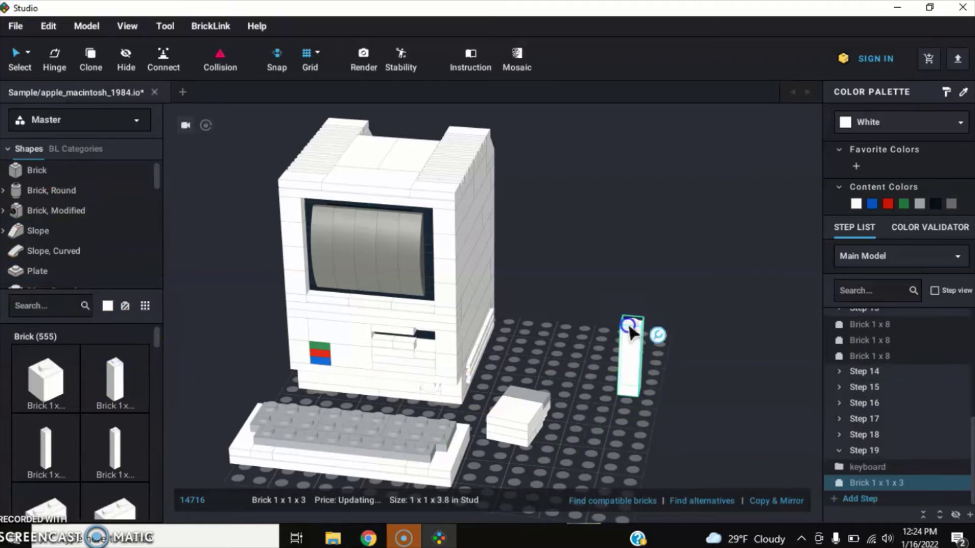
left_click(628, 348)
left_click(636, 358)
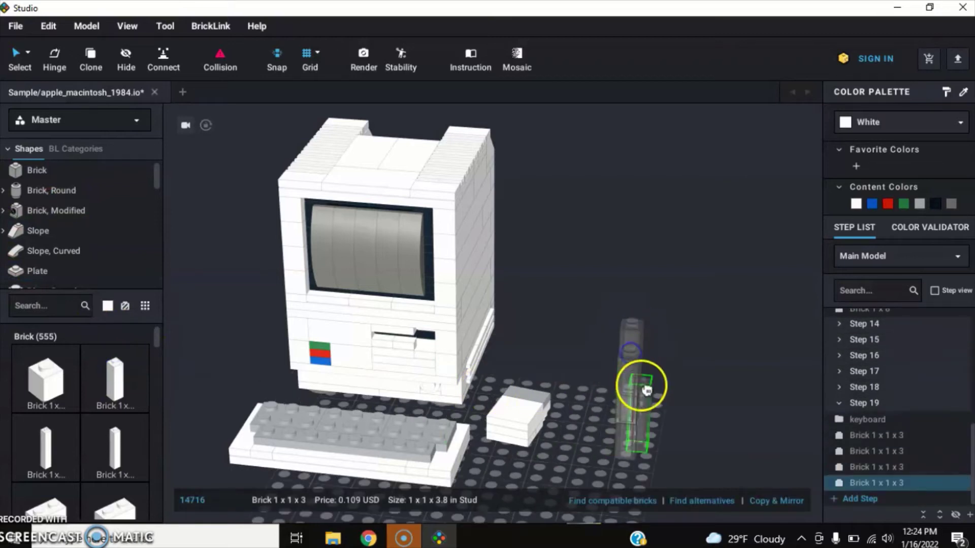
left_click(660, 373)
Delete the three 1 x 1 x 3 bricks beside the computer mouse.
left_click(634, 352)
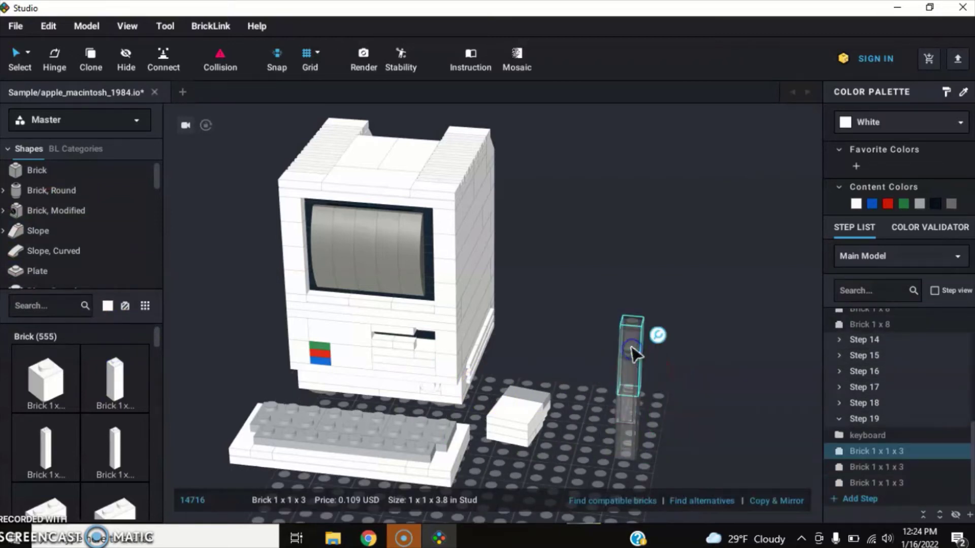
key("Delete")
left_click(631, 350)
key("Delete")
left_click(635, 401)
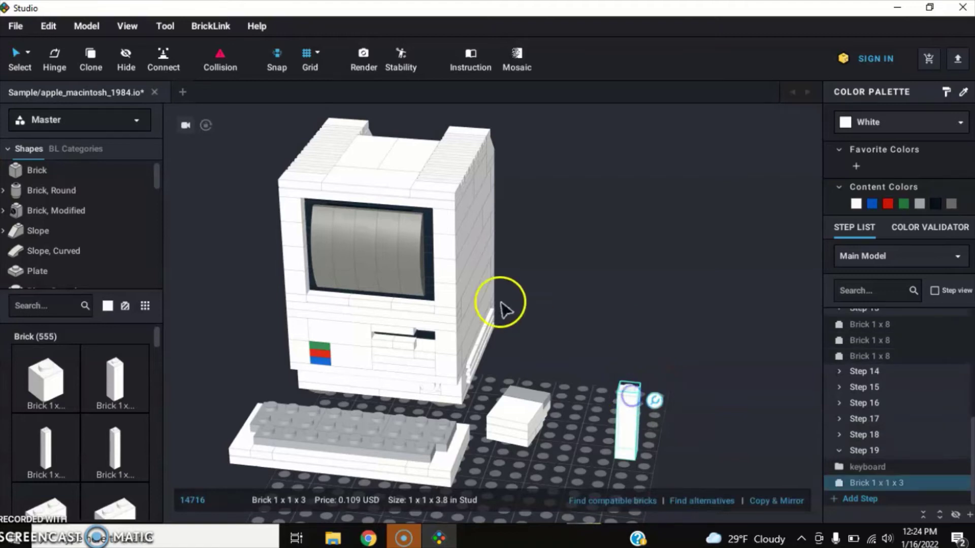
key("Delete")
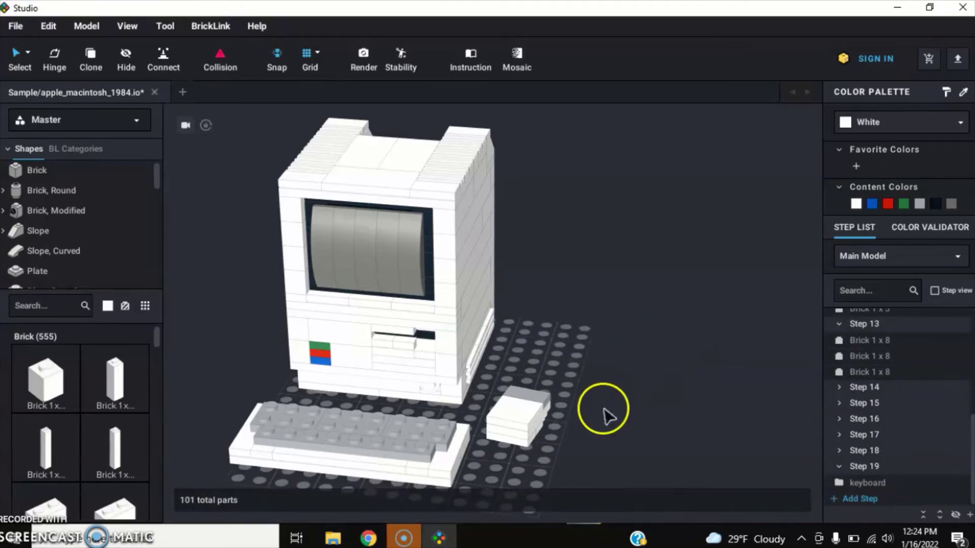
Check which import options are available for bringing models into Studio.
right_click_drag(584, 407, 612, 401)
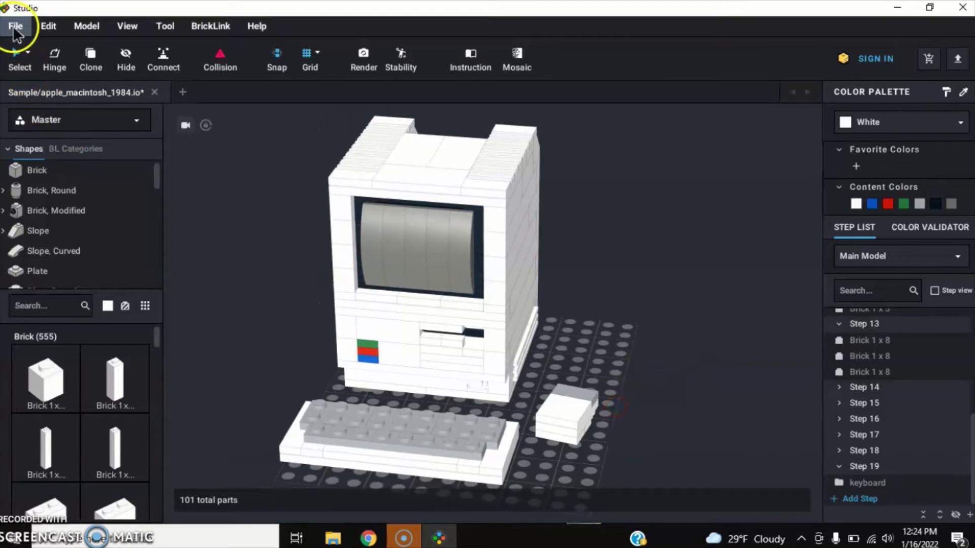
left_click(14, 28)
mouse_move(33, 135)
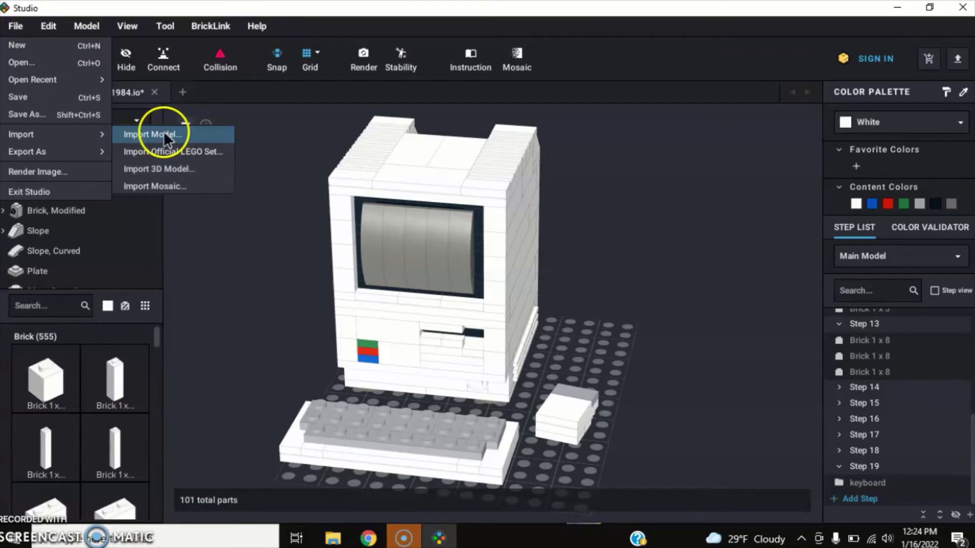
left_click(305, 239)
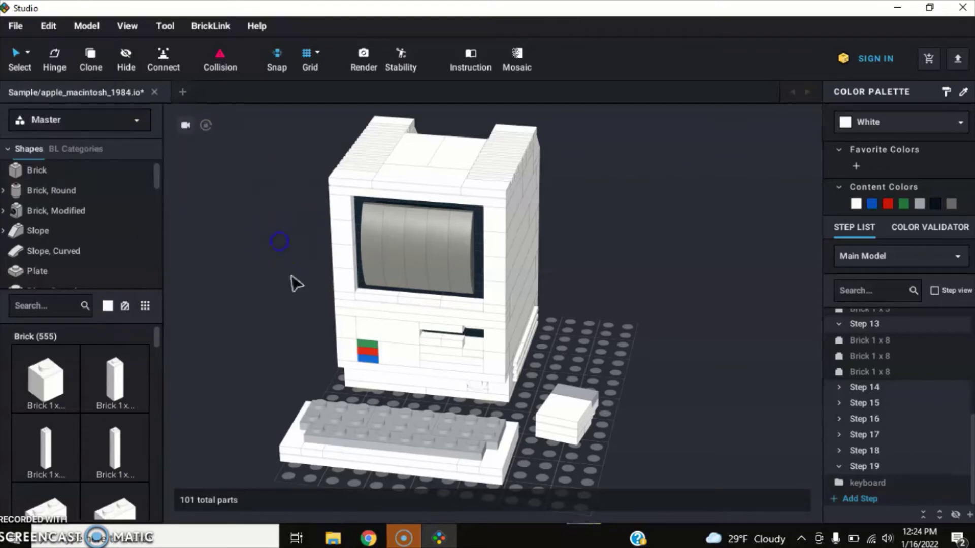
Open the image rendering settings for the Macintosh model with its screen facing forward.
middle_click_drag(626, 374, 653, 360)
mouse_move(651, 356)
right_mouse_down()
mouse_move(607, 370)
mouse_move(641, 356)
right_mouse_up()
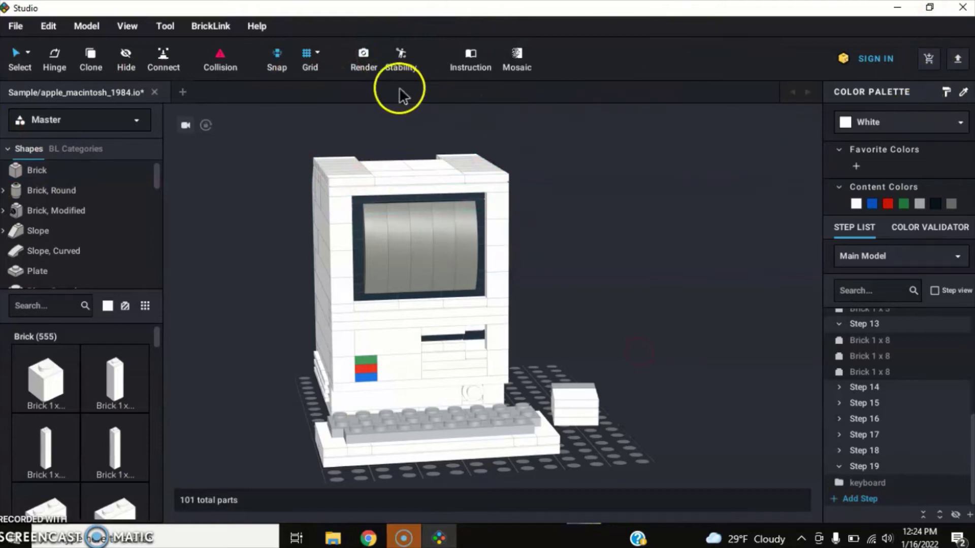
left_click(362, 59)
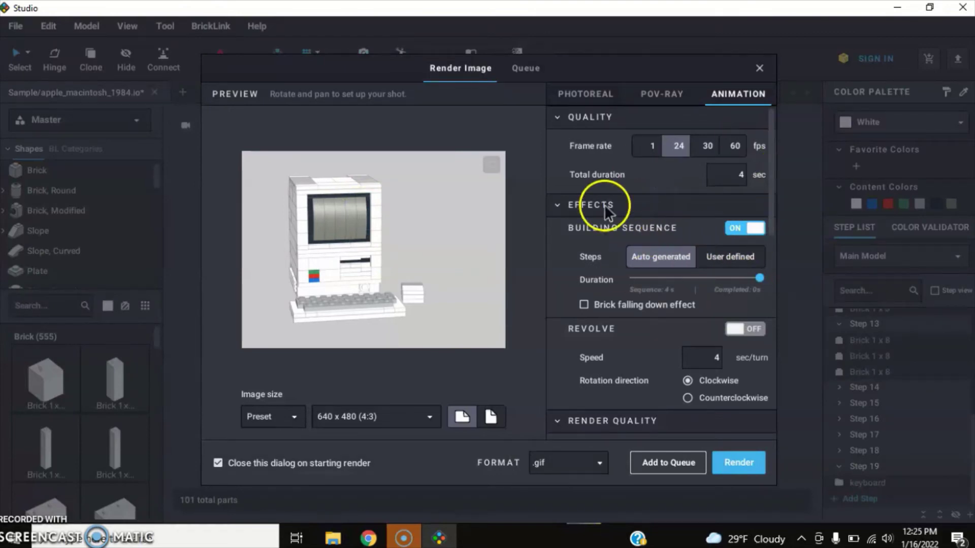
Switch the render to photoreal mode and review its quality, background, light and camera settings.
left_click(595, 100)
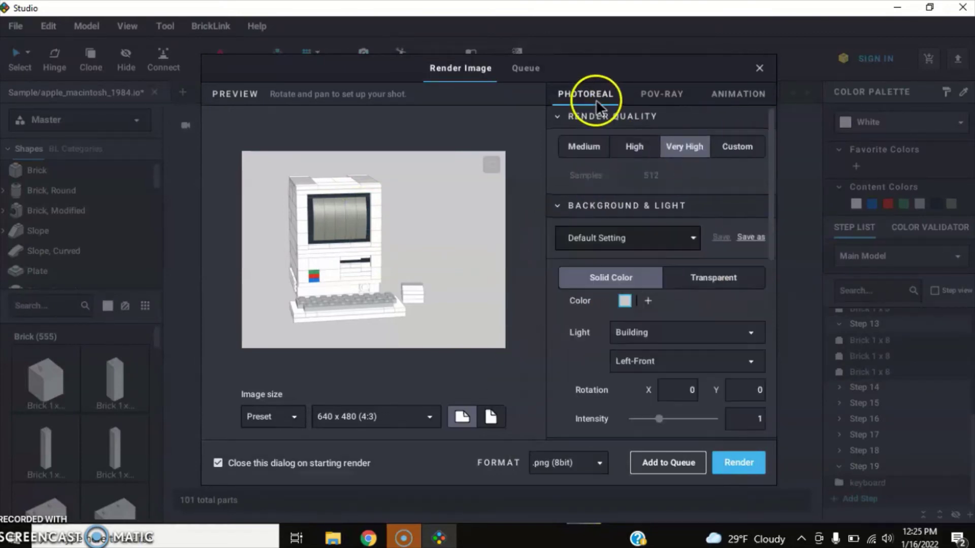
scroll(579, 334, "down", 2)
scroll(572, 337, "down", 6)
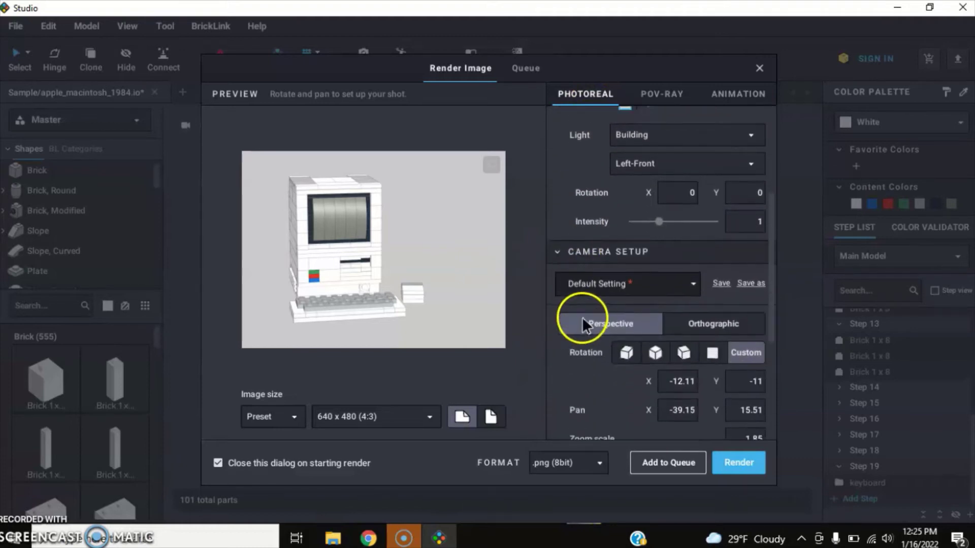
scroll(584, 315, "up", 5)
scroll(586, 315, "up", 2)
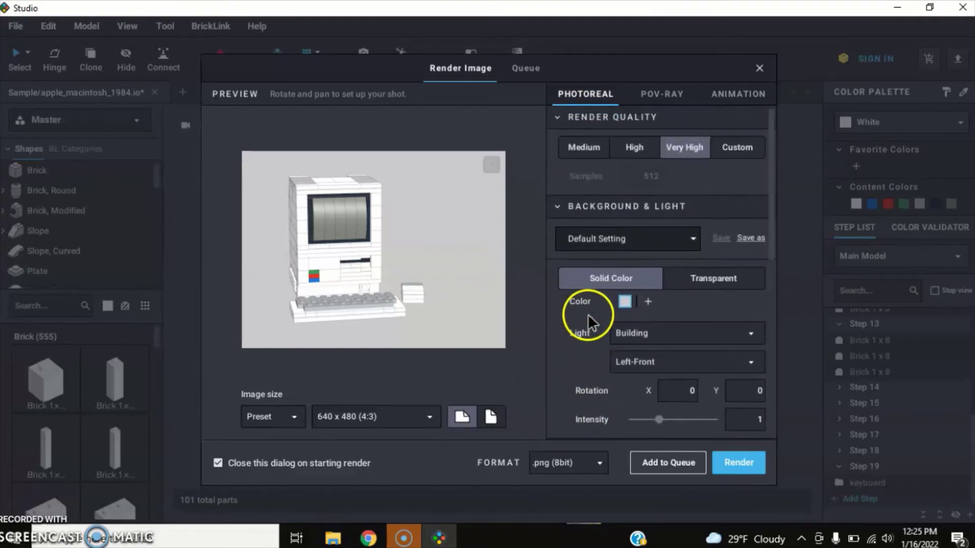
Set the photoreal render quality to High and the image size to the 800 x 600 (4:3) preset.
left_click(591, 145)
left_click(683, 147)
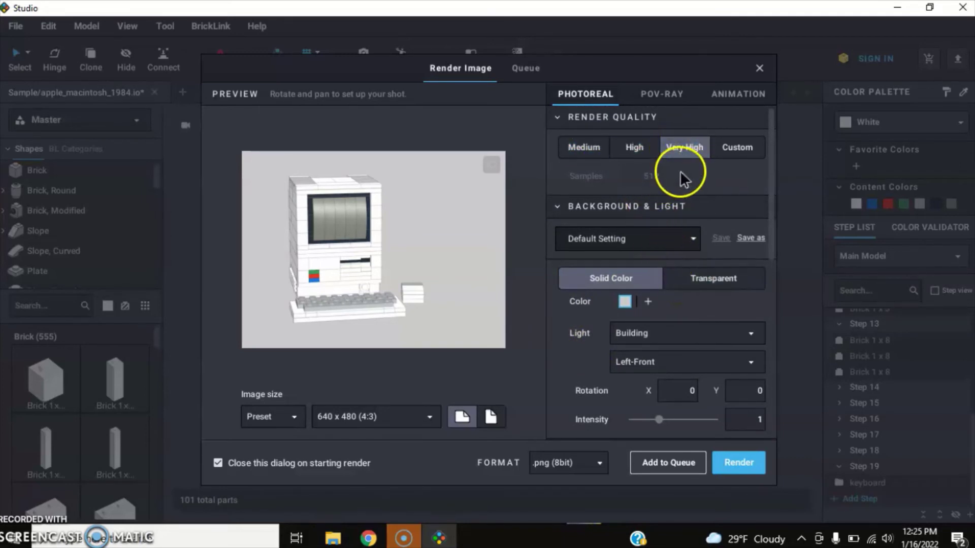
left_click(592, 147)
left_click(641, 151)
left_click(668, 152)
left_click(634, 147)
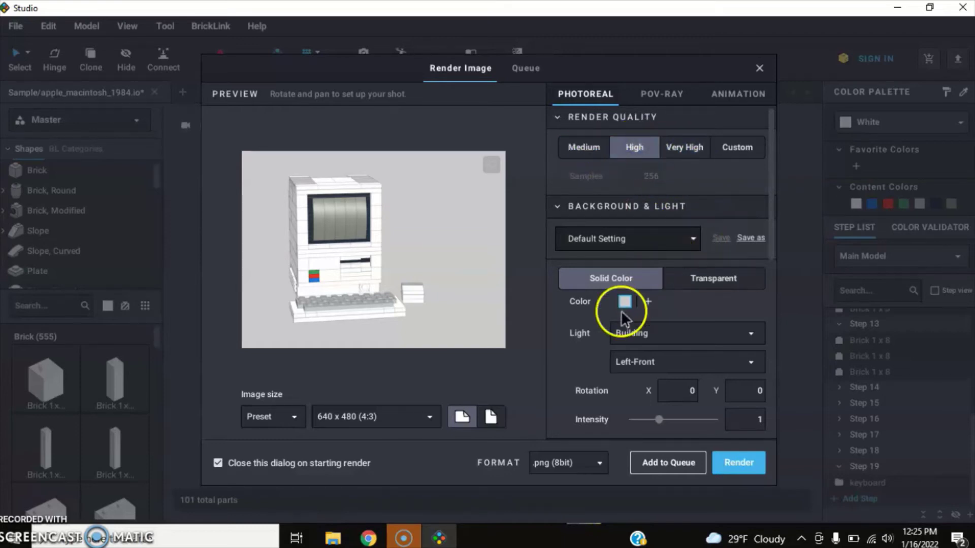
left_click(363, 419)
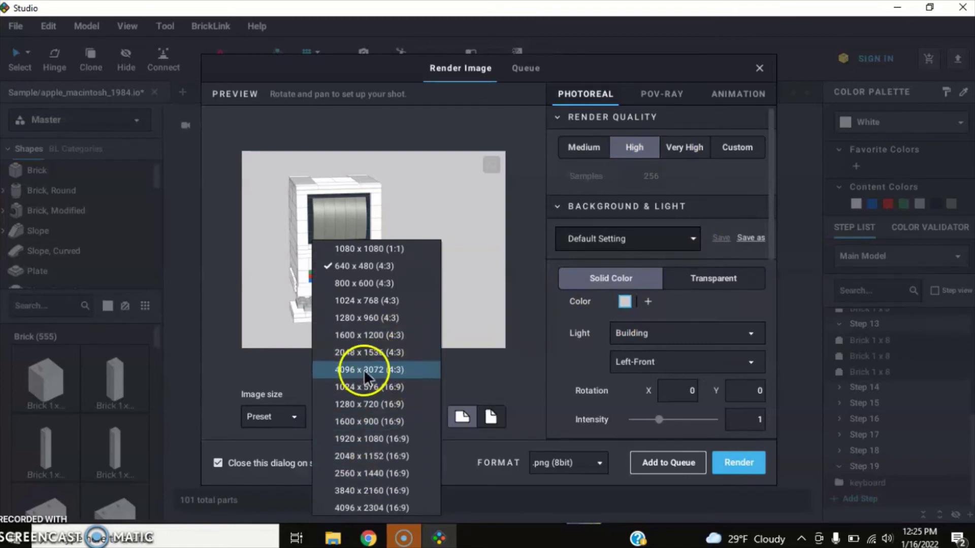
left_click(389, 287)
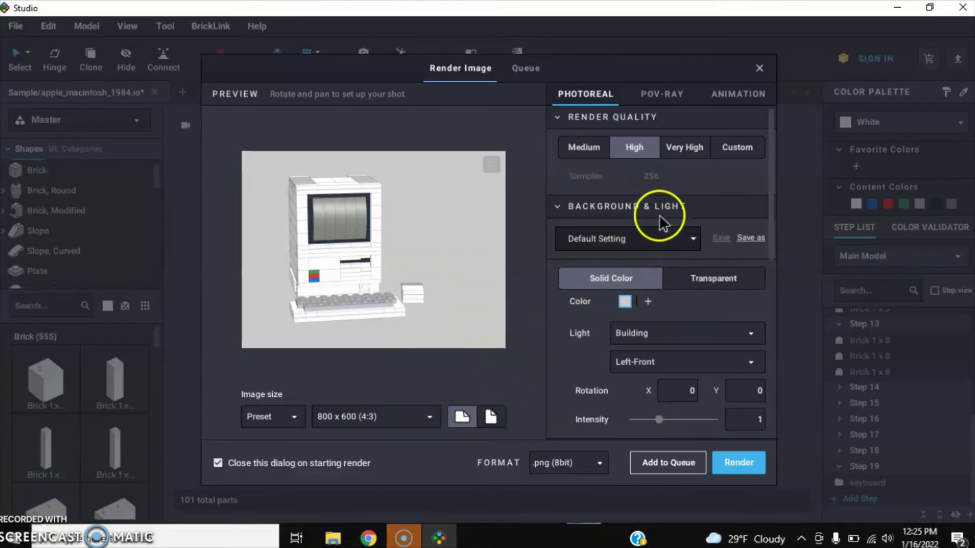
Try a transparent background for the render, and return to the solid color background.
left_click(689, 283)
left_click(685, 281)
left_click(626, 279)
left_click(701, 282)
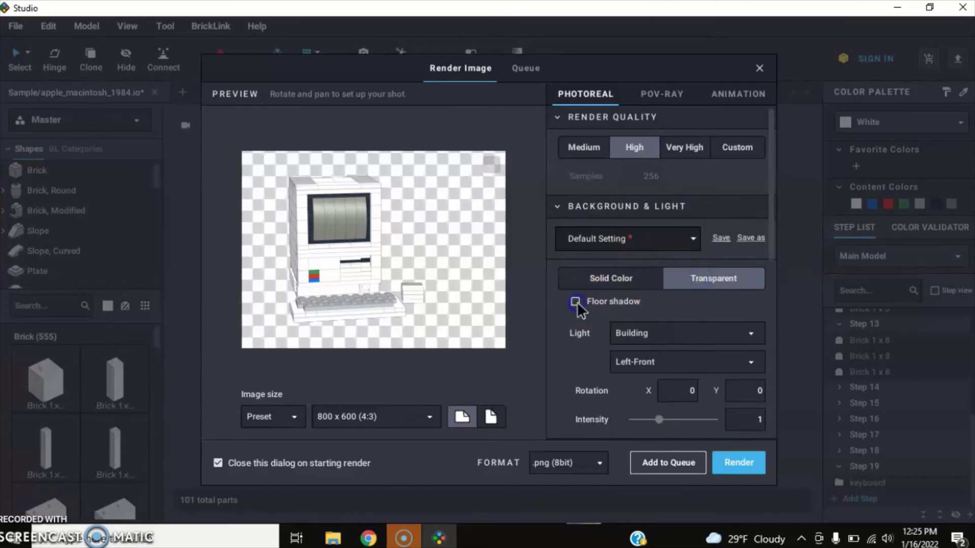
left_click(609, 278)
scroll(677, 269, "down", 3)
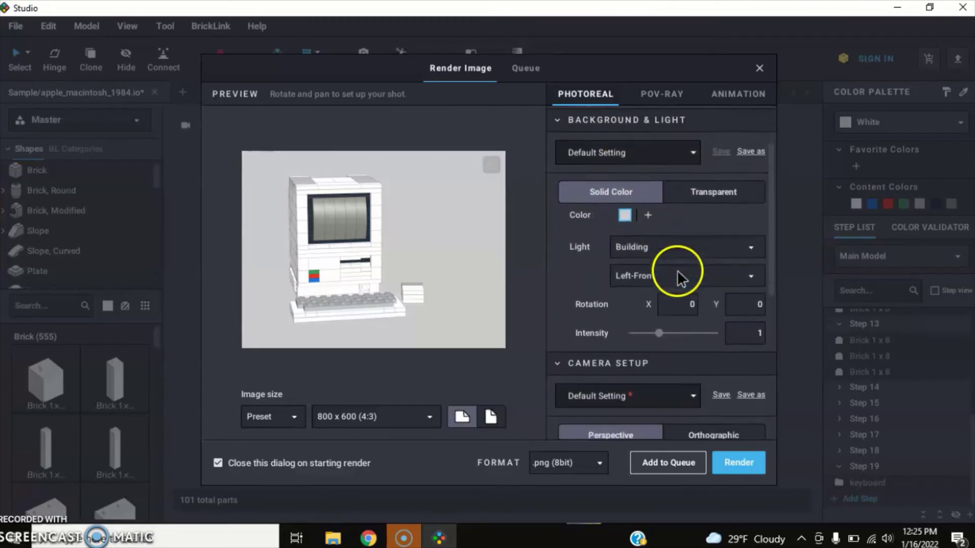
scroll(671, 267, "up", 4)
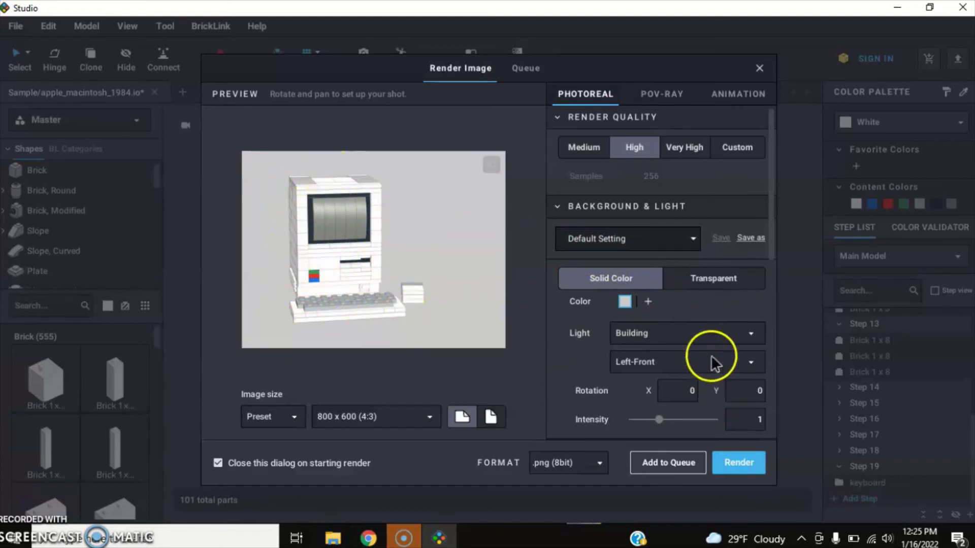
Try the custom image size mode, and return to the preset size mode.
left_click(274, 418)
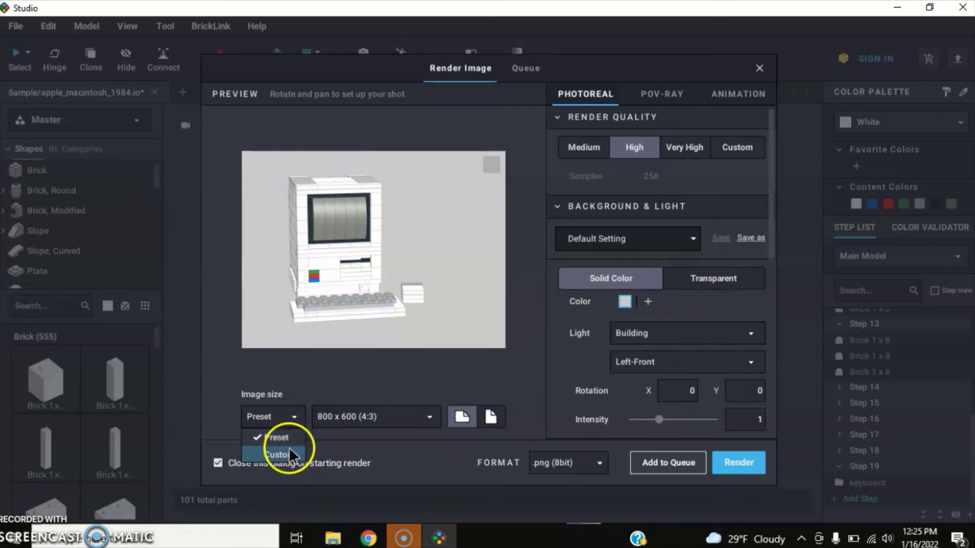
left_click(288, 450)
left_click(294, 417)
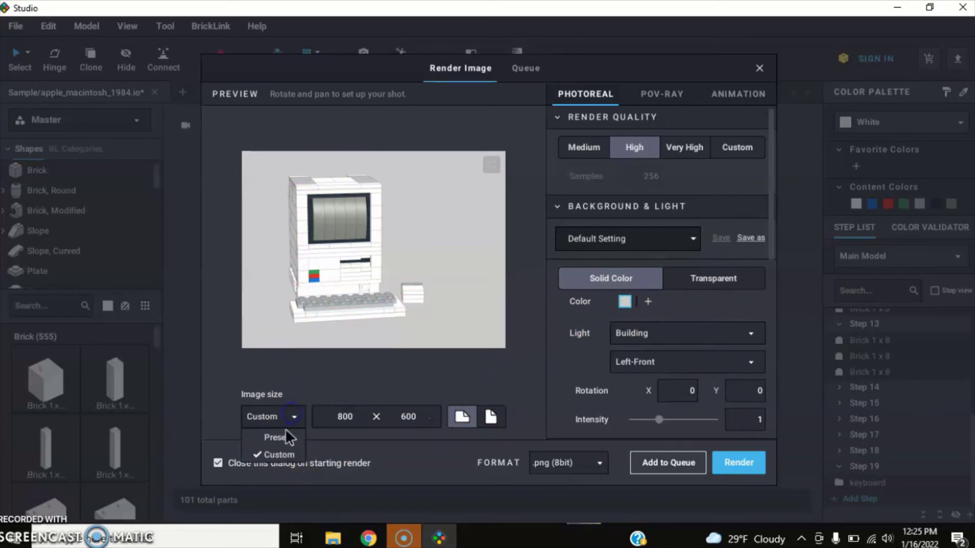
left_click(272, 433)
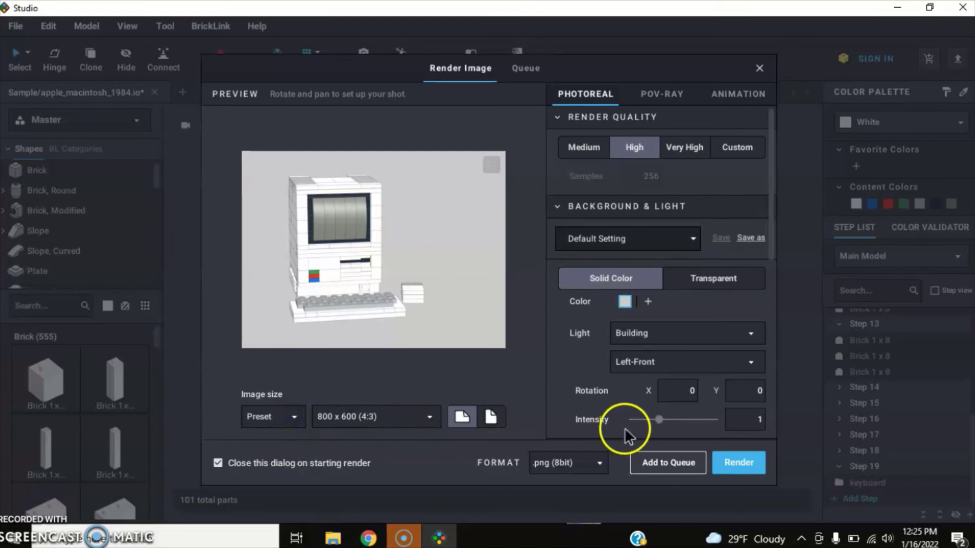
Check the output formats, and render the model as an 8-bit PNG saved as apple_macintosh_1984 in the projects folder.
left_click(594, 462)
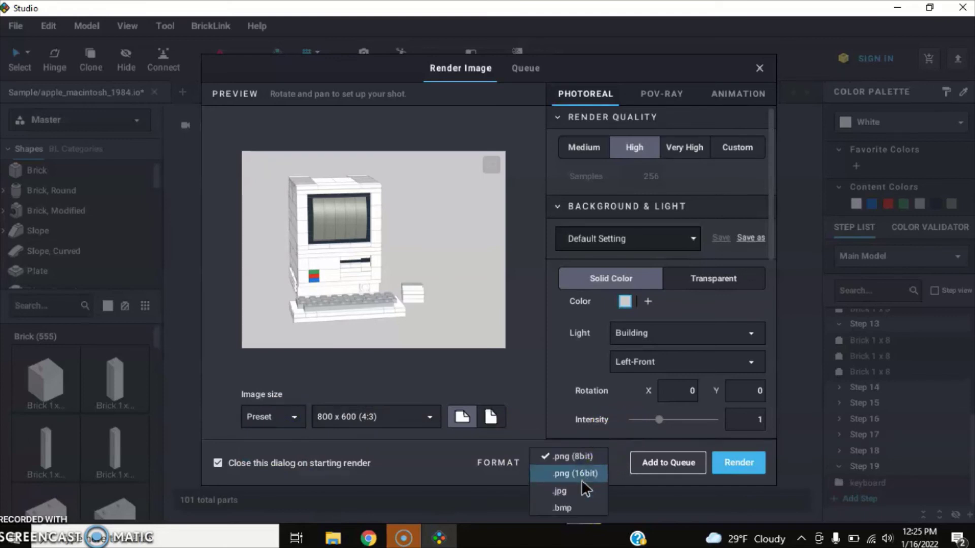
left_click(429, 472)
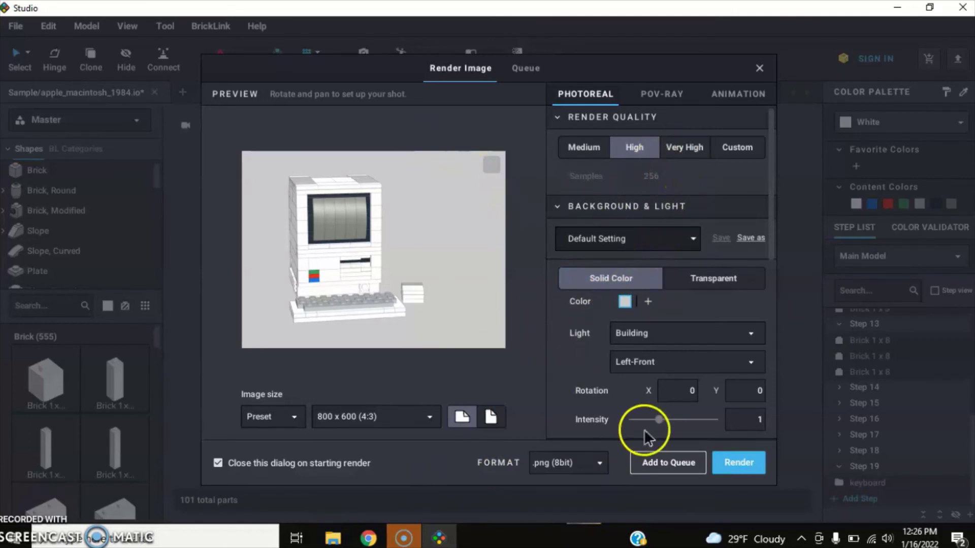
left_click(729, 463)
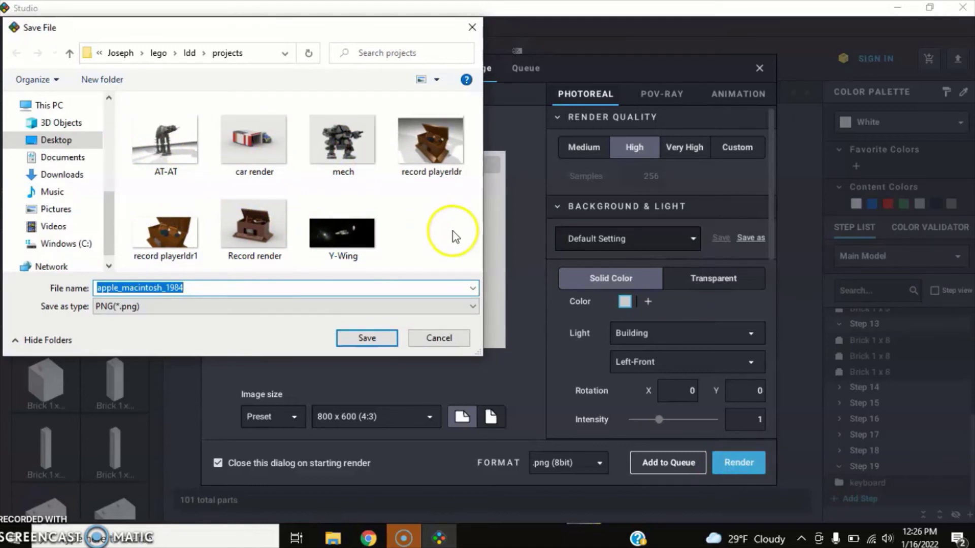
left_click(365, 338)
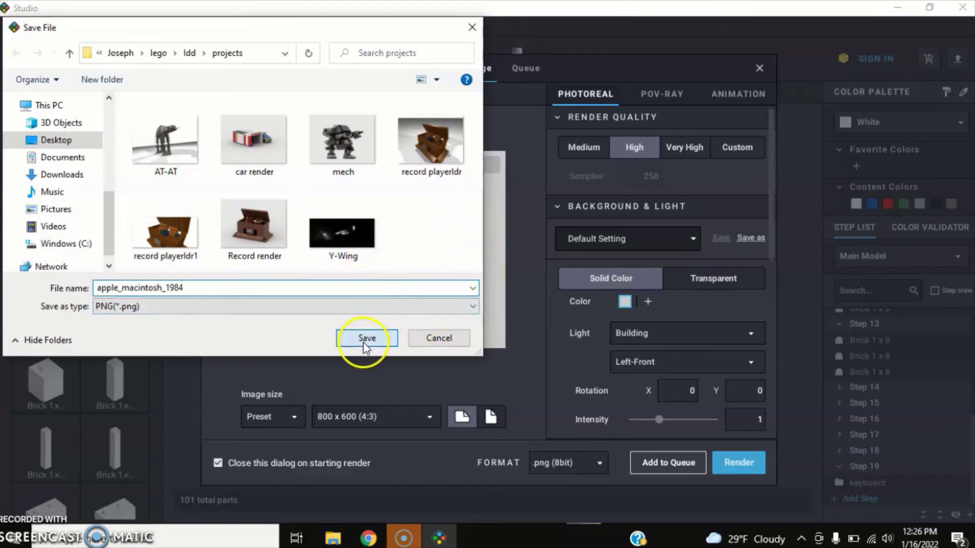